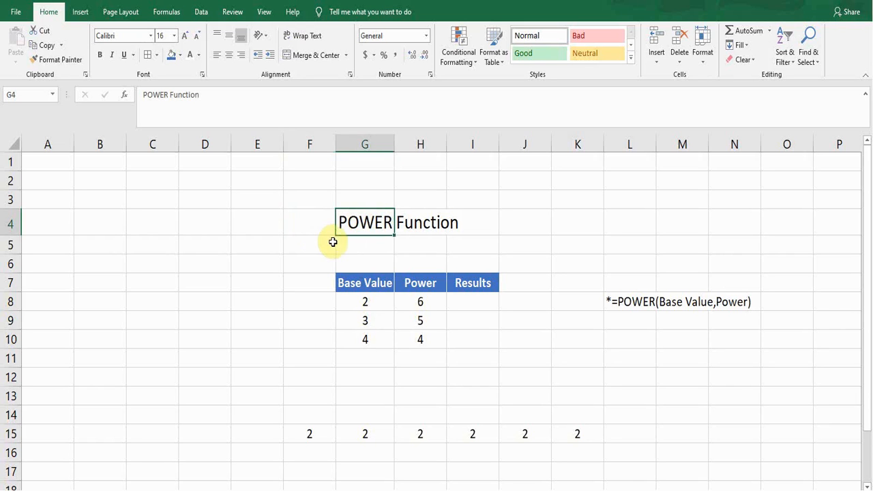
{"action": "left_click", "coordinate": [353, 244]}
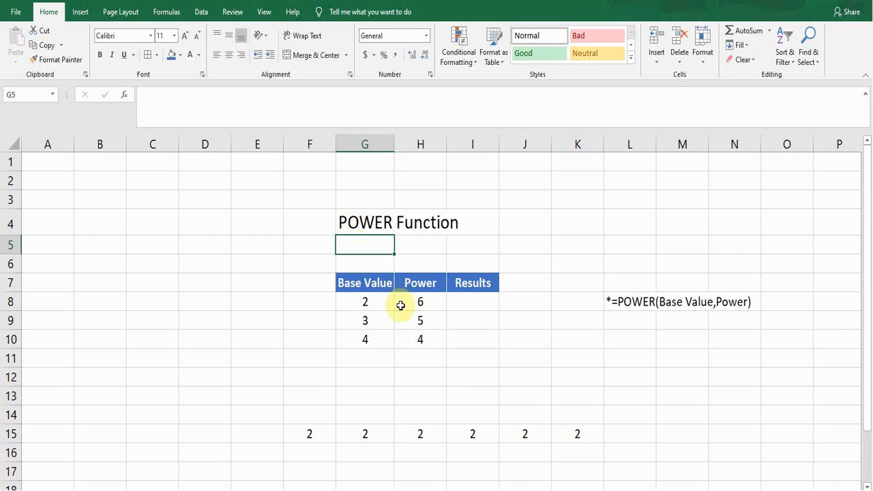
{"action": "left_click", "coordinate": [365, 286]}
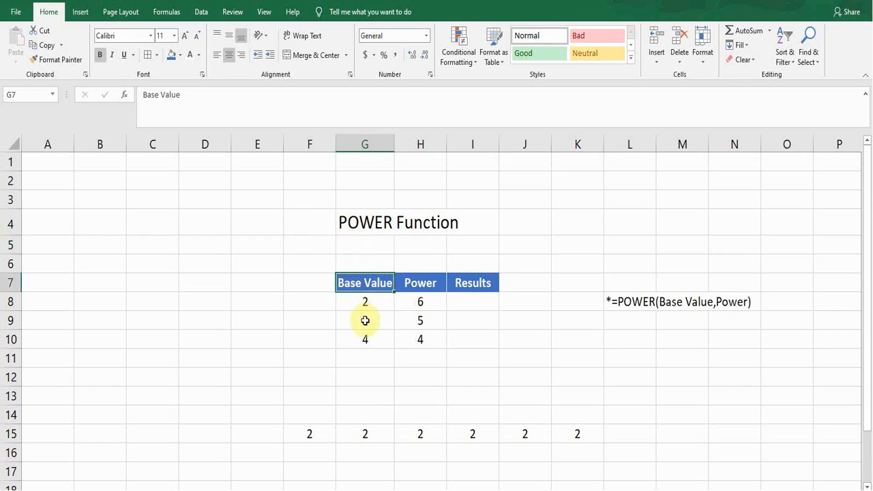
{"action": "left_click", "coordinate": [428, 283]}
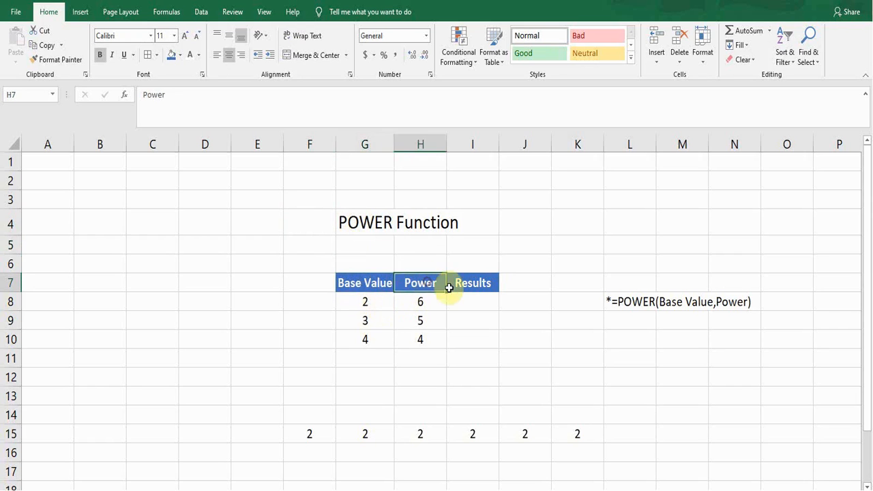
{"action": "left_click", "coordinate": [477, 283]}
Enter the formula =POWER(G8,H8) in cell I8, the first row of the Results column.
{"action": "left_click", "coordinate": [472, 306]}
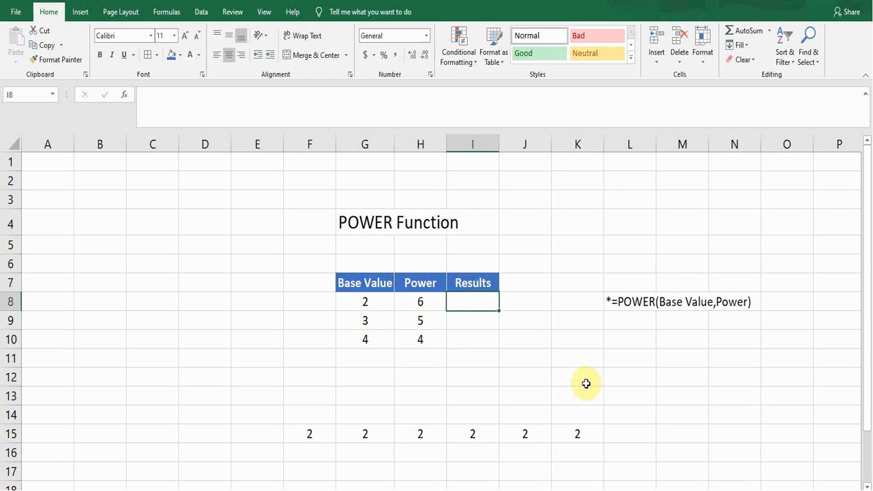
{"action": "type", "text": "="}
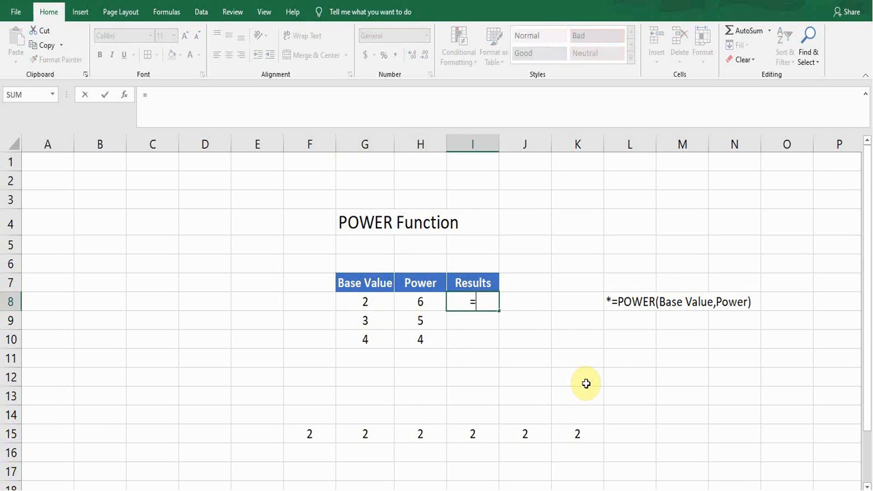
{"action": "type", "text": "POW"}
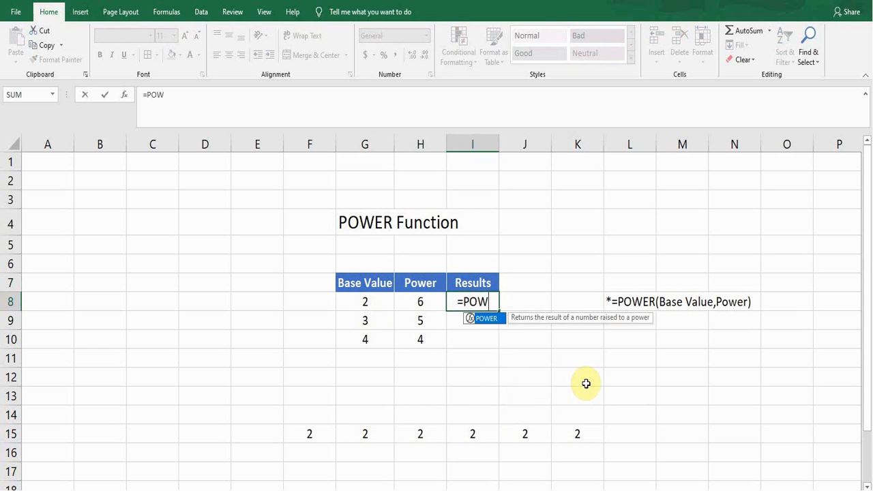
{"action": "key", "text": "Tab"}
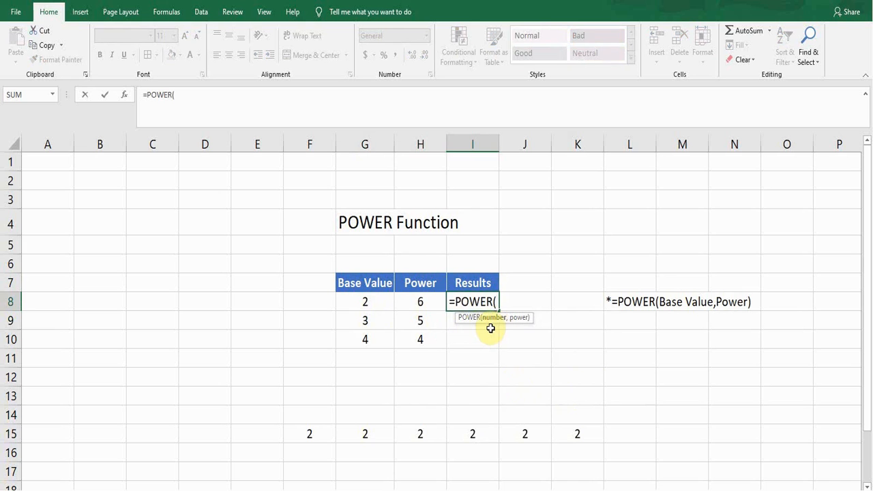
{"action": "left_click", "coordinate": [374, 304]}
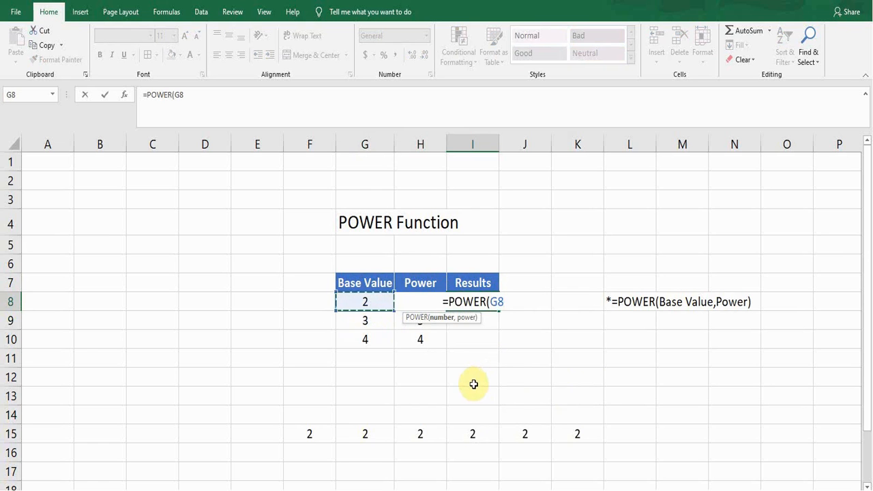
{"action": "type", "text": ","}
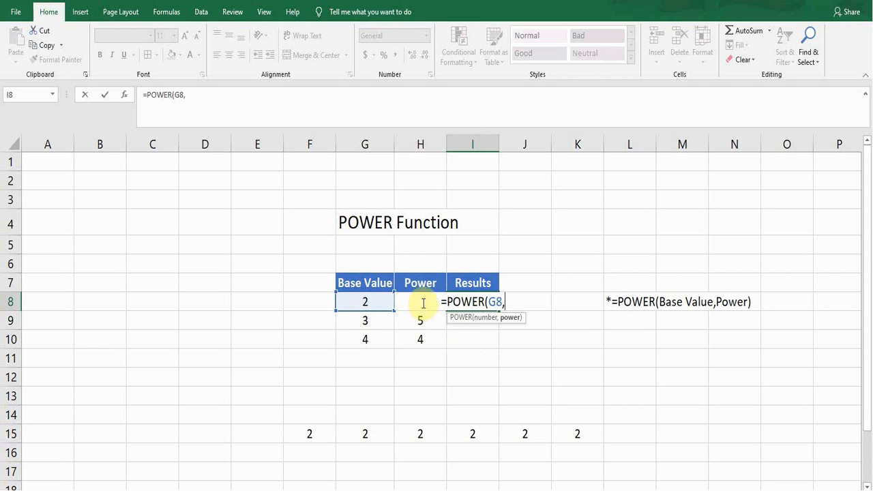
{"action": "type", "text": "H8"}
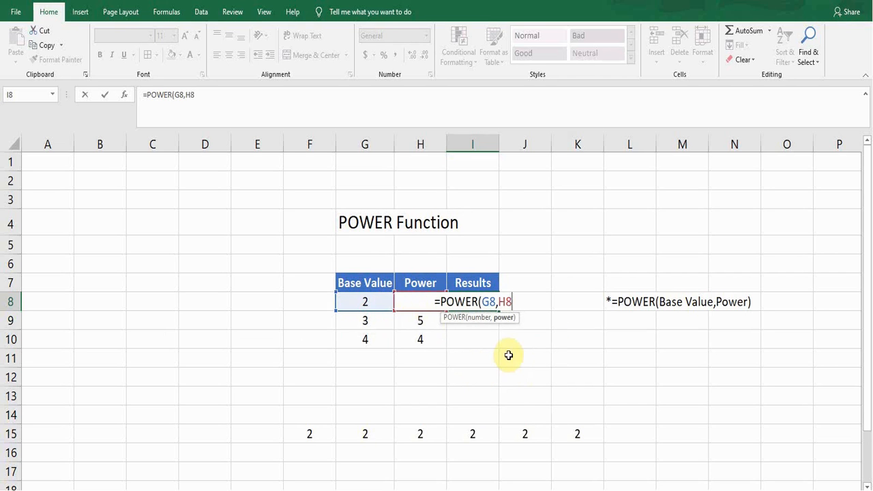
{"action": "type", "text": ")"}
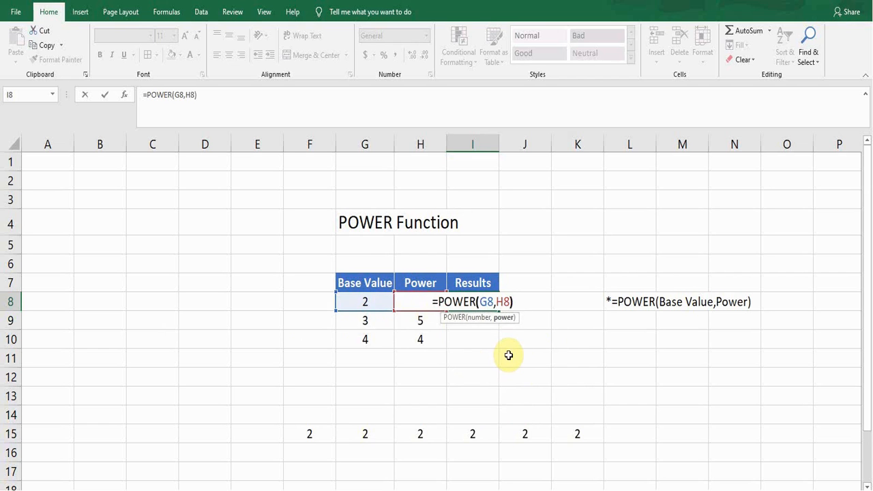
{"action": "key", "text": "Return"}
{"action": "key", "text": "Up"}
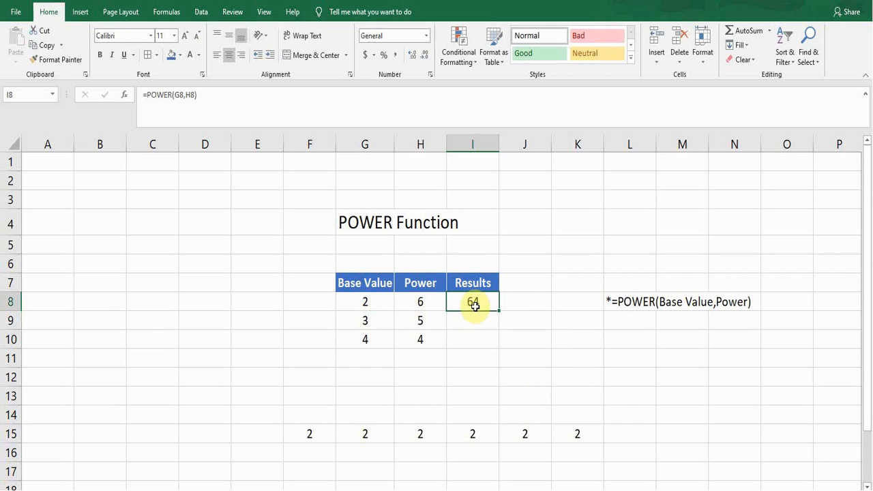
Fill the POWER formula from I8 down through I10 to complete the Results column.
{"action": "left_click", "coordinate": [376, 302]}
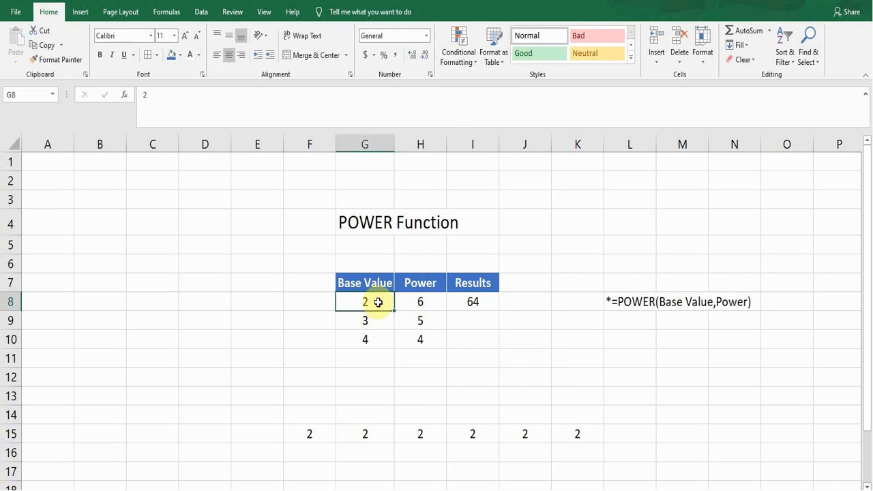
{"action": "left_click", "coordinate": [420, 302]}
{"action": "left_click", "coordinate": [365, 302]}
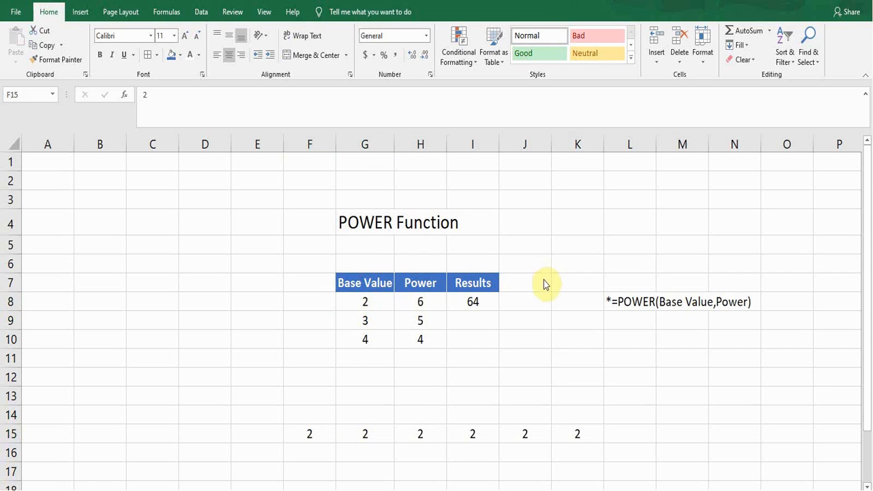
{"action": "left_click", "coordinate": [312, 436]}
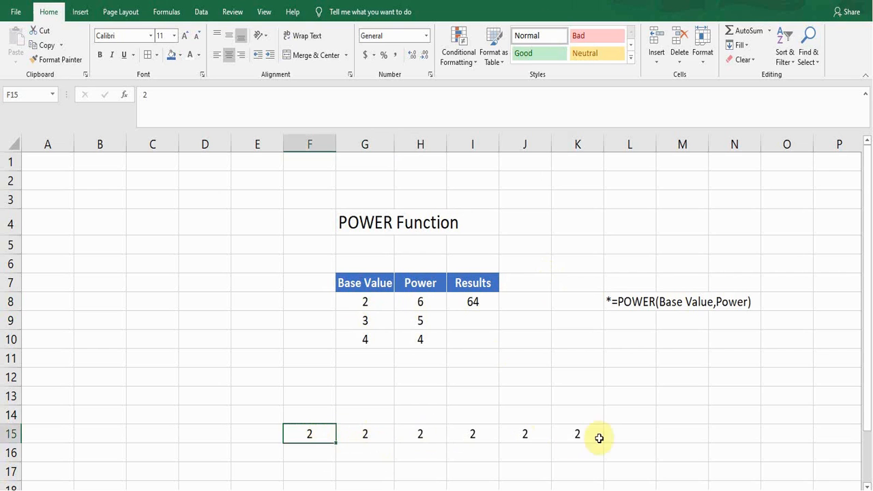
{"action": "left_click", "coordinate": [470, 305]}
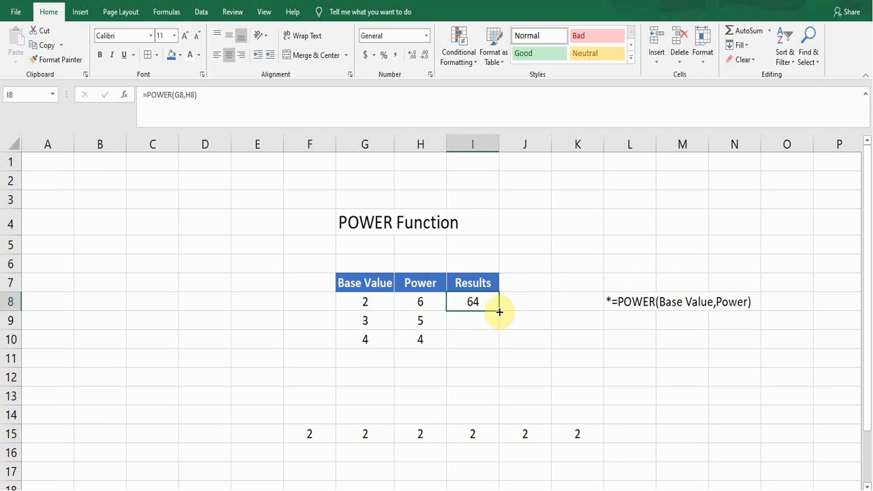
{"action": "double_click", "coordinate": [500, 312]}
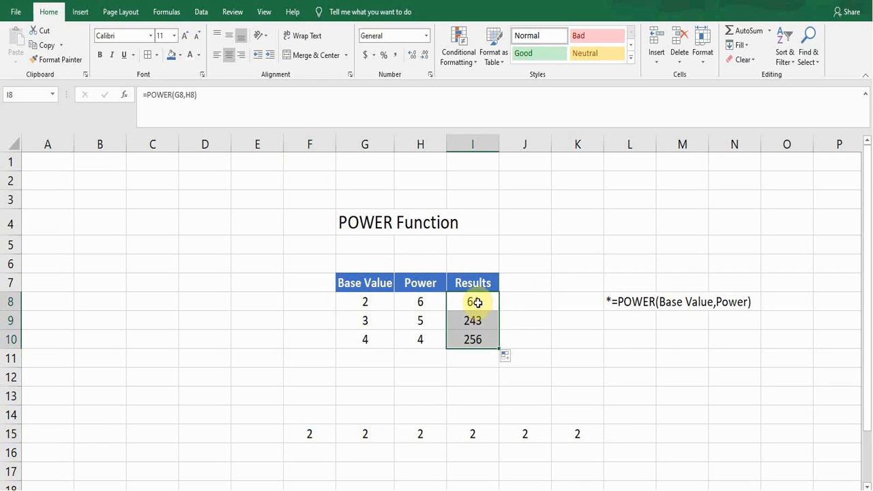
{"action": "left_click", "coordinate": [478, 303]}
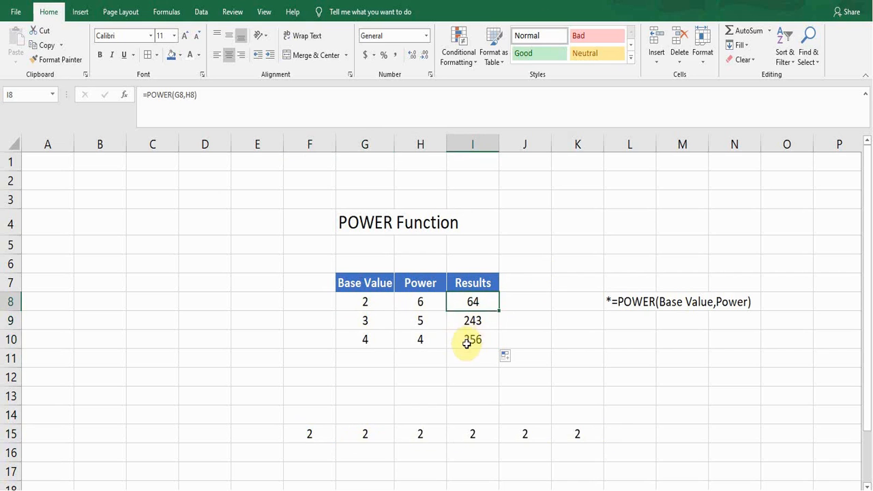
{"action": "left_click", "coordinate": [467, 343]}
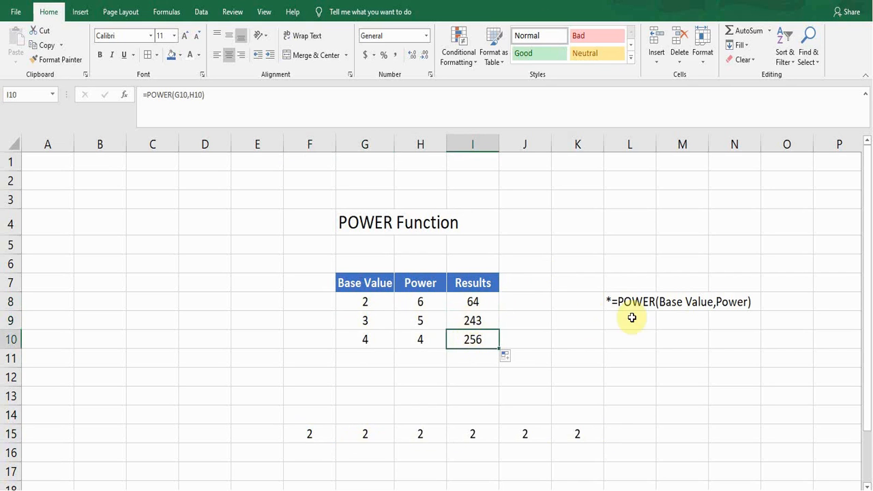
Examine the POWER syntax note in L8, the base value and power in row 8, and the repeated factors in F15:K15.
{"action": "left_click", "coordinate": [620, 301]}
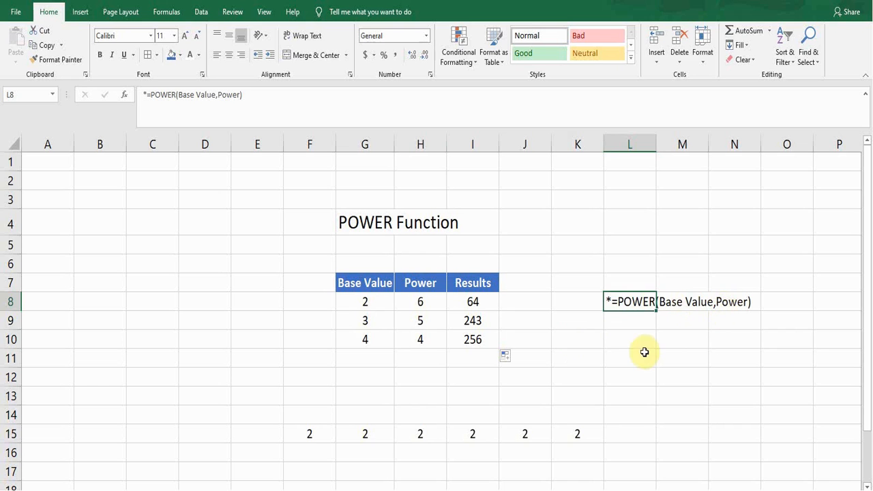
{"action": "left_click", "coordinate": [365, 318]}
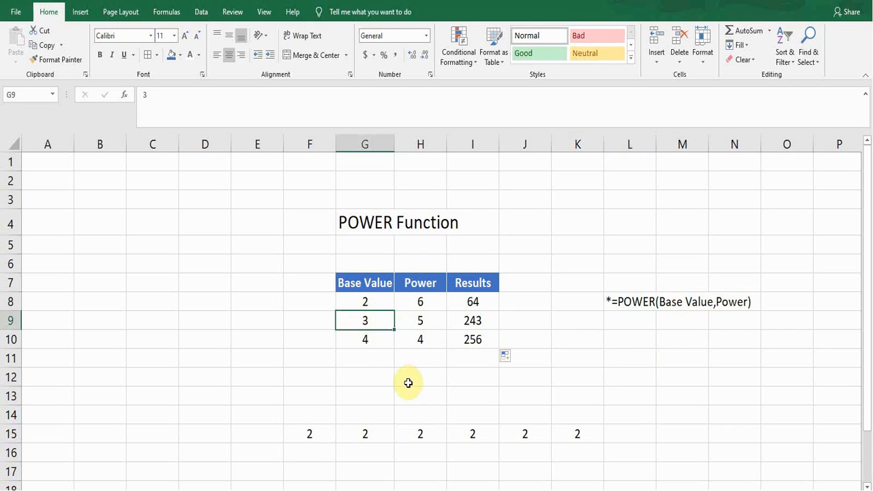
{"action": "left_click", "coordinate": [379, 390]}
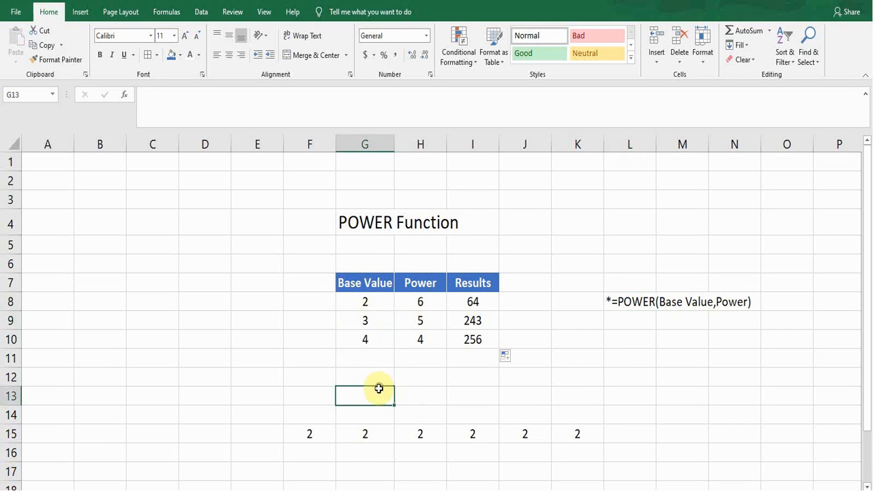
{"action": "key", "text": "Up"}
{"action": "key", "text": "Up"}
{"action": "key", "text": "Up"}
{"action": "key", "text": "Up"}
{"action": "key", "text": "Up"}
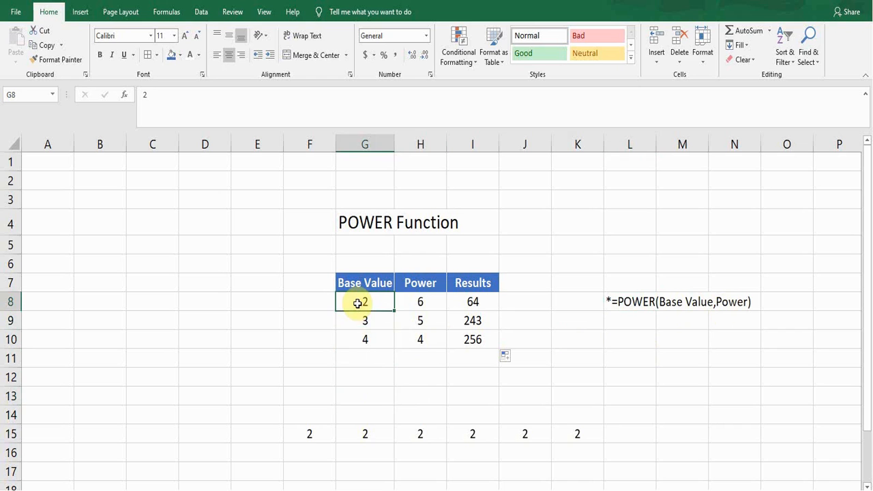
{"action": "left_click", "coordinate": [423, 303]}
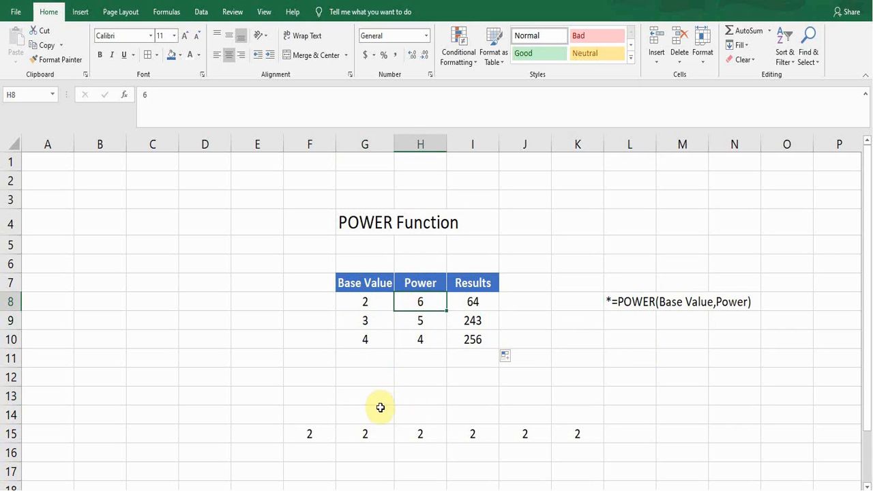
{"action": "left_click", "coordinate": [311, 432]}
{"action": "left_click", "coordinate": [361, 436]}
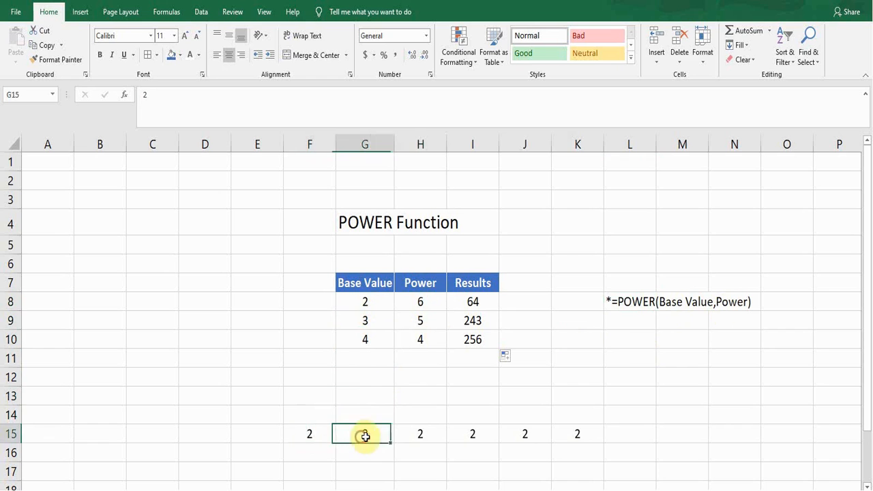
{"action": "left_click", "coordinate": [425, 437]}
{"action": "left_click", "coordinate": [478, 435]}
{"action": "left_click", "coordinate": [522, 435]}
{"action": "left_click", "coordinate": [571, 434]}
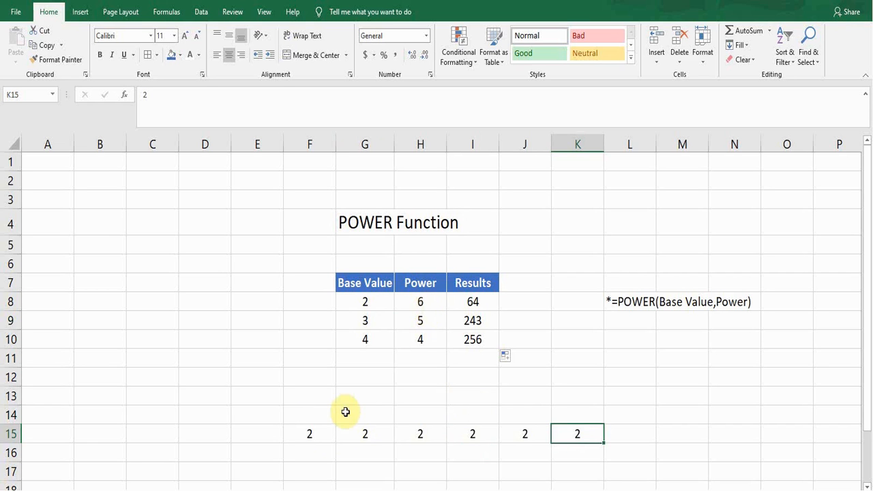
{"action": "left_click", "coordinate": [318, 435]}
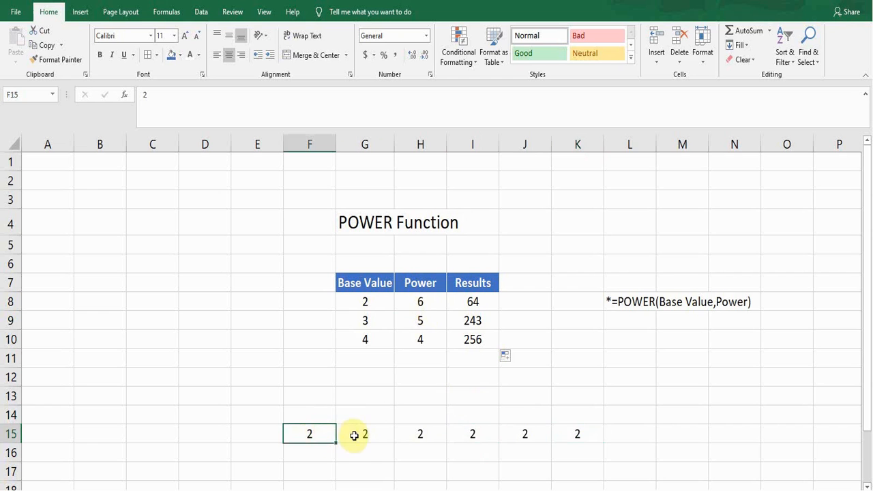
Enter the formula =PRODUCT(F15:K15) in cell L15 to multiply the row of factors.
{"action": "left_click", "coordinate": [618, 433]}
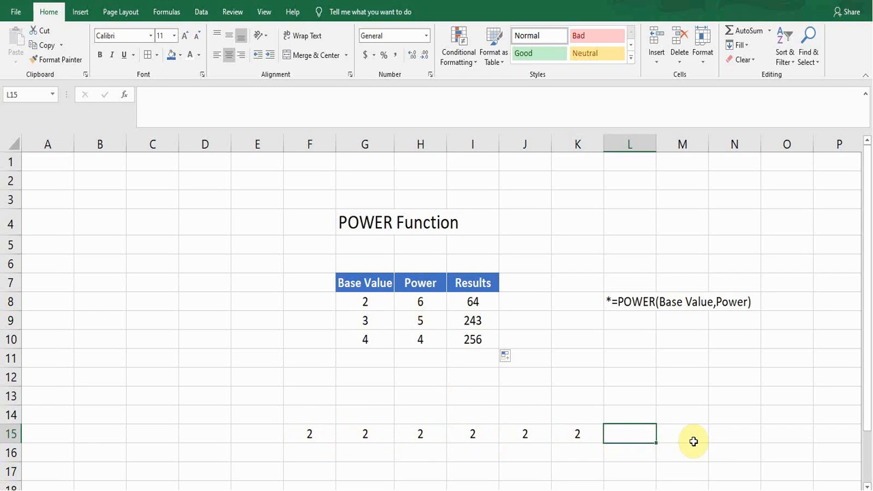
{"action": "type", "text": "=PRO"}
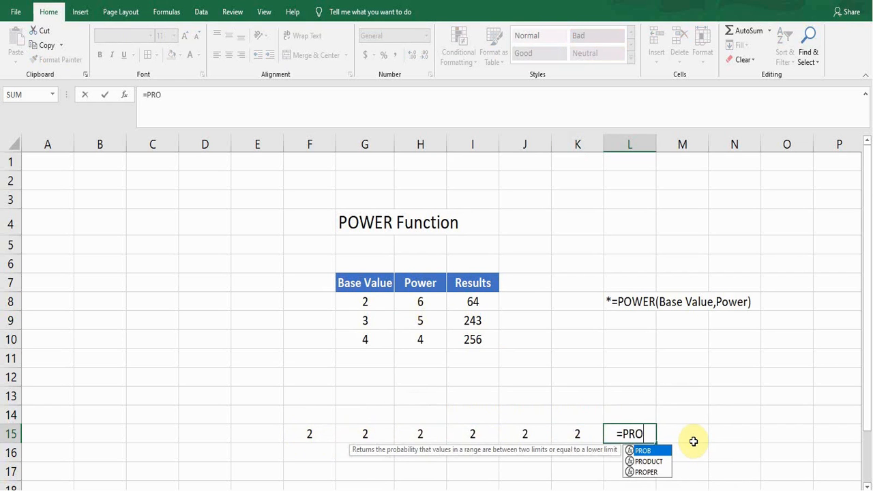
{"action": "double_click", "coordinate": [653, 461]}
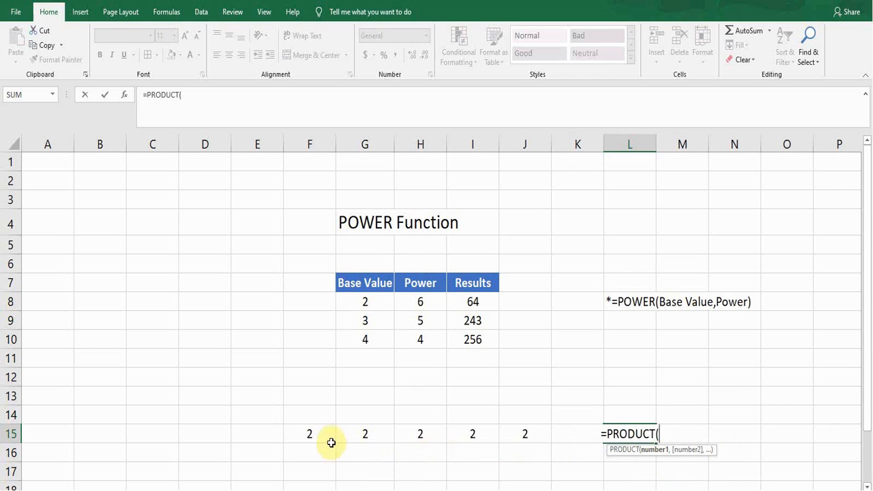
{"action": "left_click", "coordinate": [310, 435]}
{"action": "left_click_drag", "start_coordinate": [310, 437], "coordinate": [563, 437]}
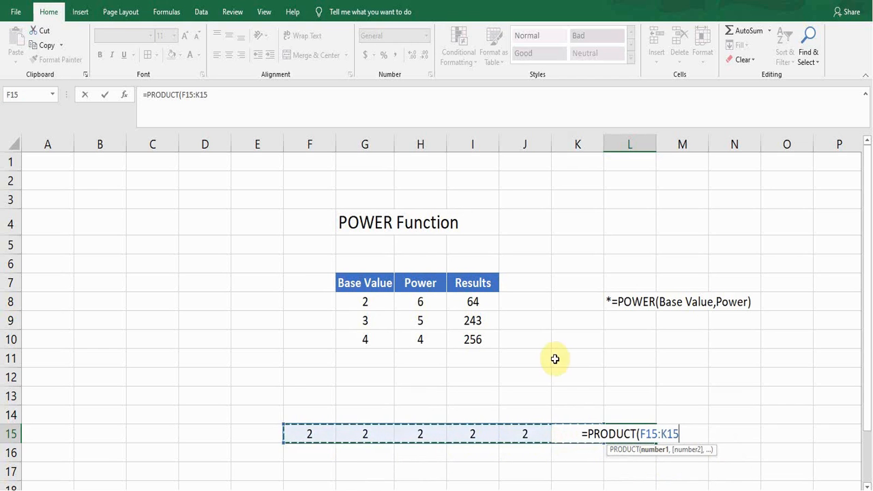
{"action": "type", "text": ")"}
{"action": "key", "text": "Return"}
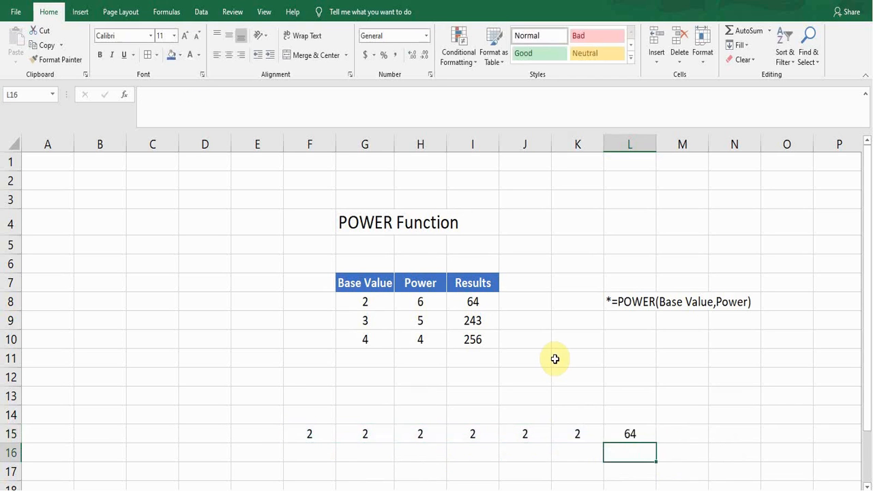
{"action": "key", "text": "Up"}
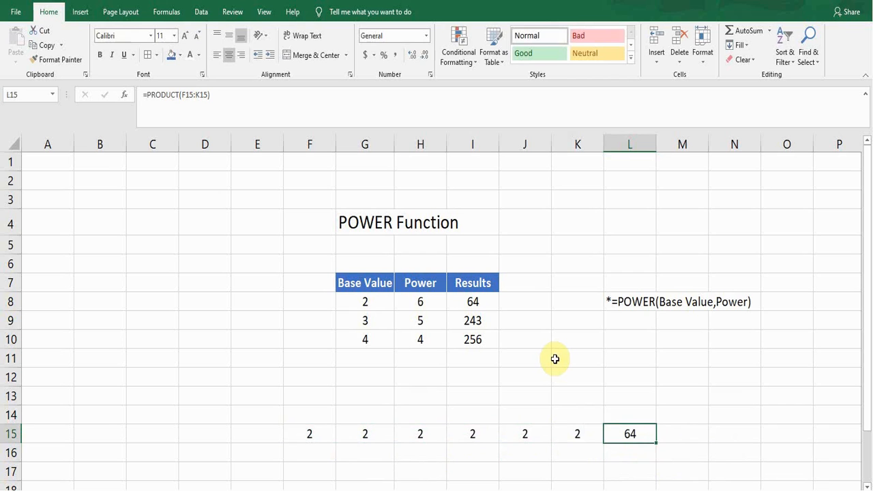
Review the factors in F15:K15 that the product in L15 multiplies together.
{"action": "key", "text": "Left"}
{"action": "key", "text": "Left"}
{"action": "key", "text": "Left"}
{"action": "key", "text": "Left"}
{"action": "key", "text": "Left"}
{"action": "key", "text": "Left"}
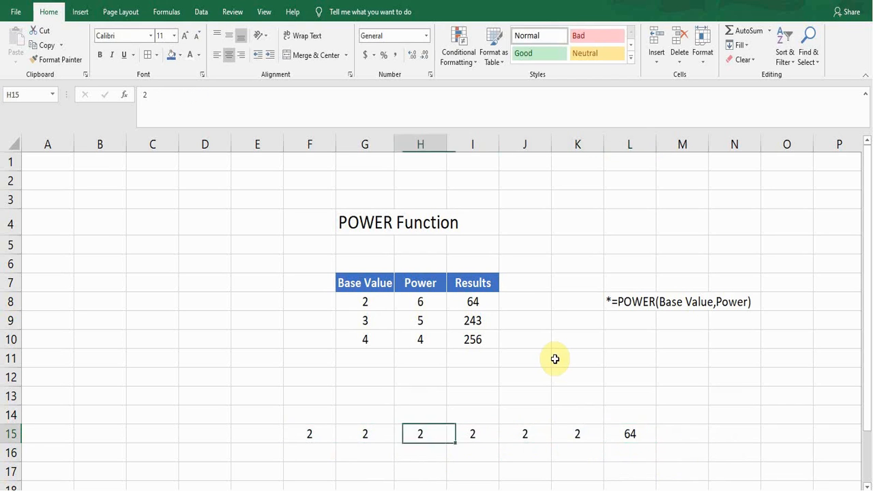
{"action": "key", "text": "Right"}
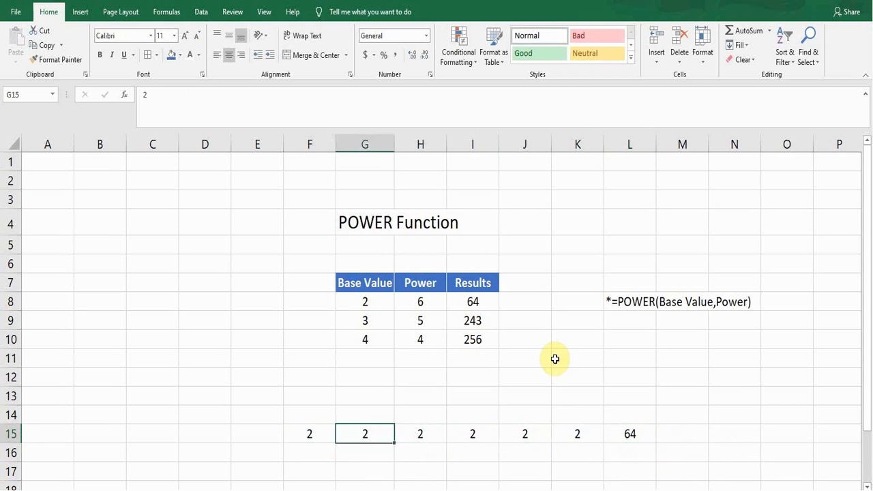
{"action": "key", "text": "Left"}
{"action": "key", "text": "shift+Right"}
{"action": "key", "text": "shift+Right"}
{"action": "key", "text": "shift+Right"}
{"action": "key", "text": "shift+Right"}
{"action": "key", "text": "shift+Right"}
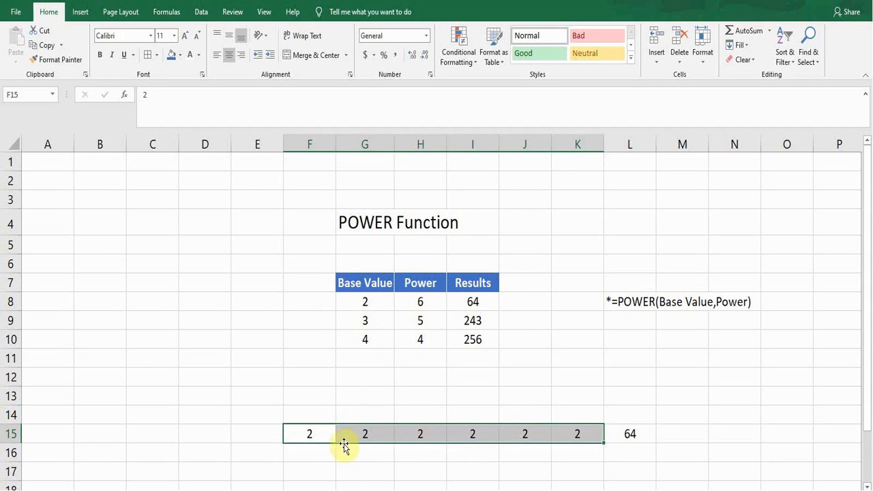
{"action": "left_click", "coordinate": [575, 432]}
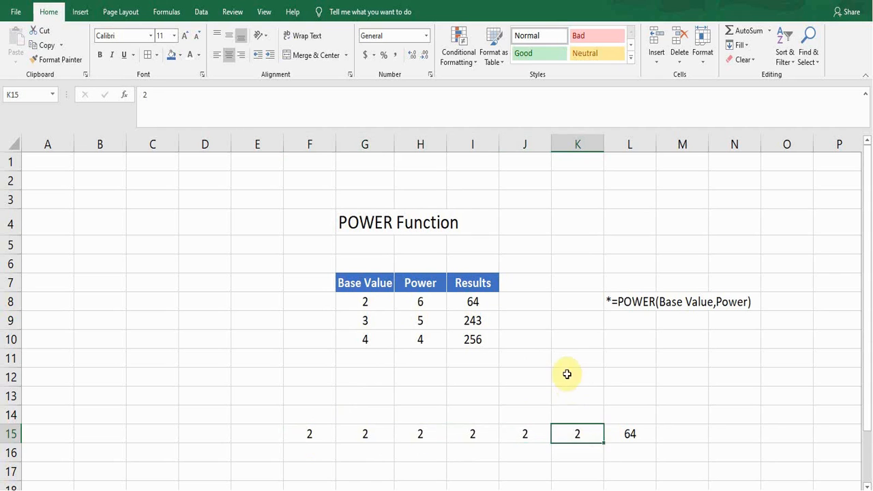
{"action": "left_click", "coordinate": [566, 376]}
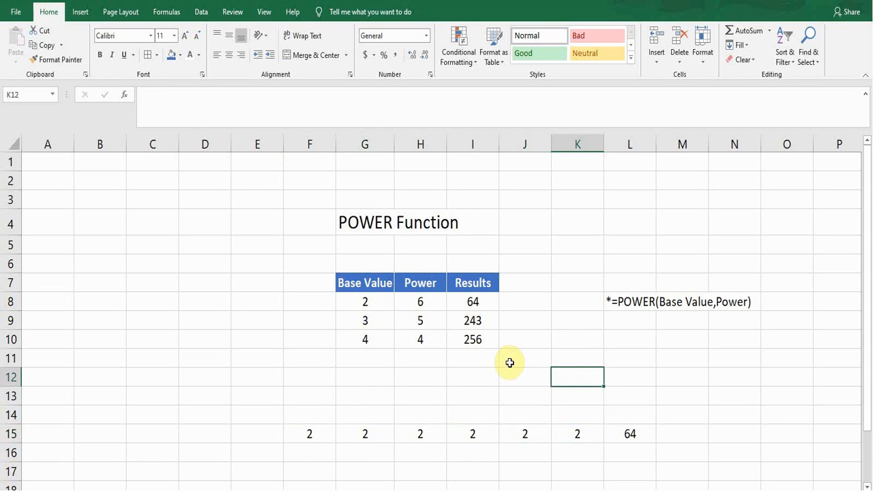